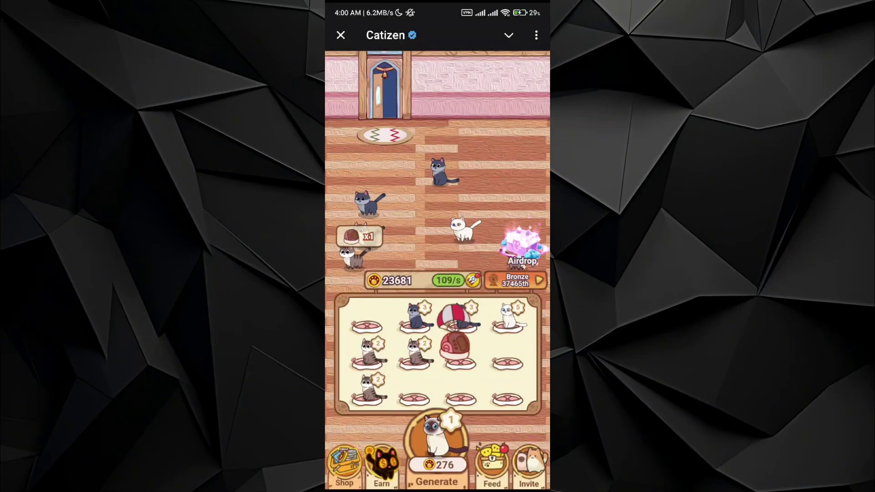
Switch from the cat room to the Earn page listing Basic and Daily reward tasks.
click(382, 465)
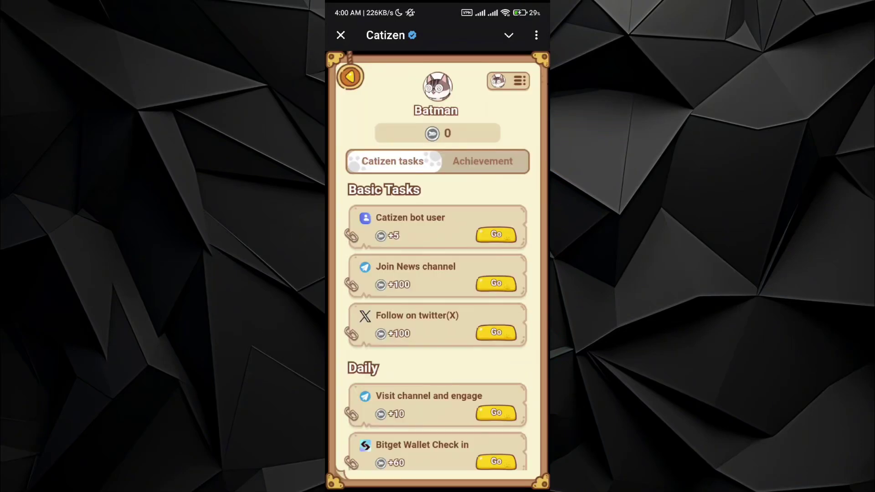
click(507, 81)
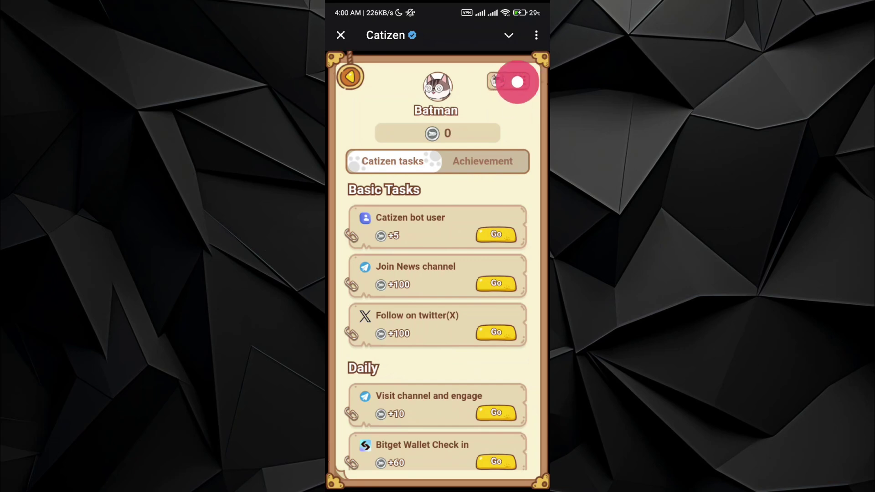
Start a TON wallet connection, expand to all supported wallets, and pick Bybit Wallet.
click(507, 81)
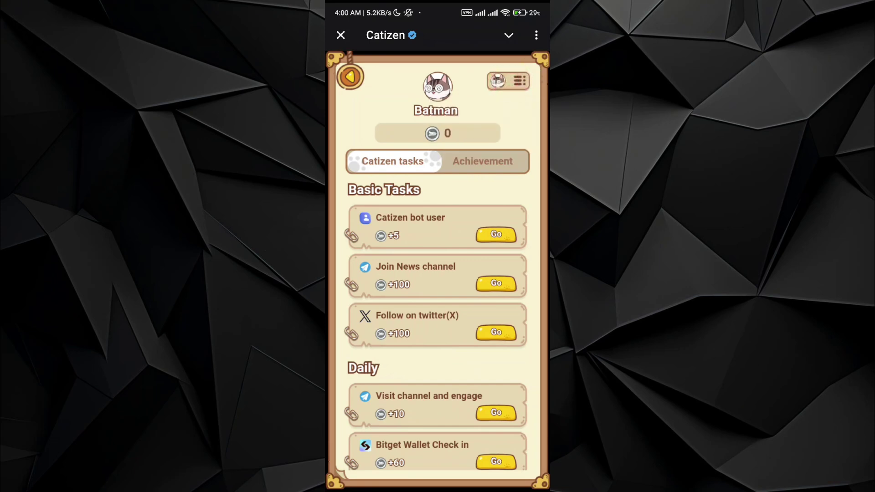
click(486, 136)
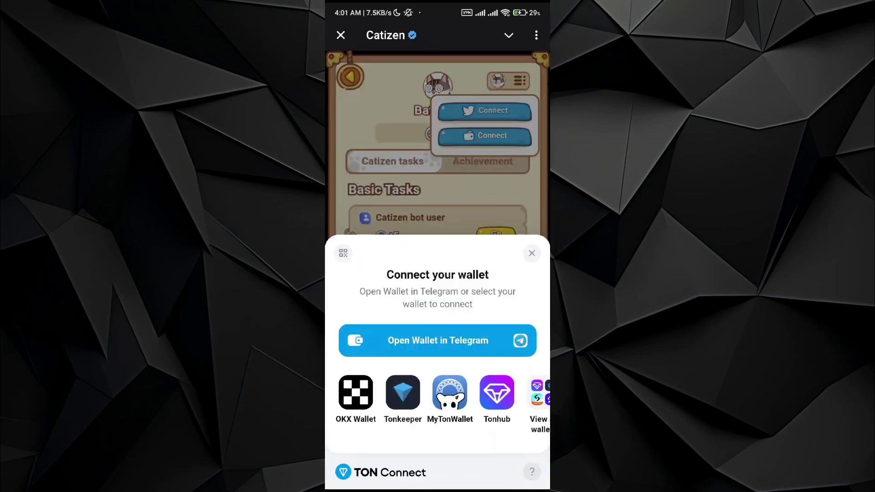
scroll(437, 400, right, 3)
click(445, 400)
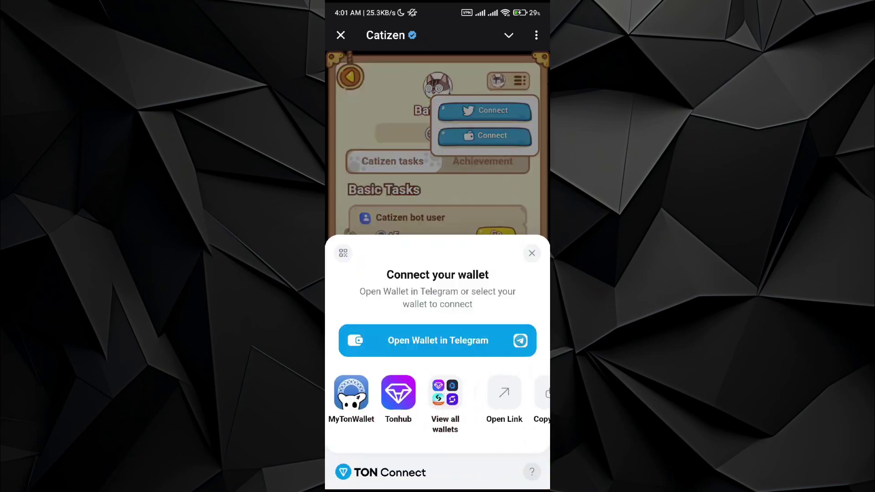
click(445, 400)
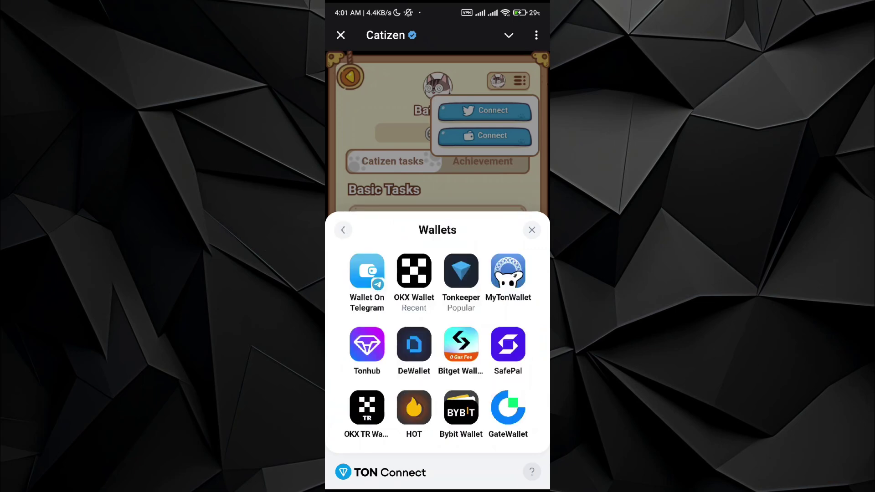
click(461, 414)
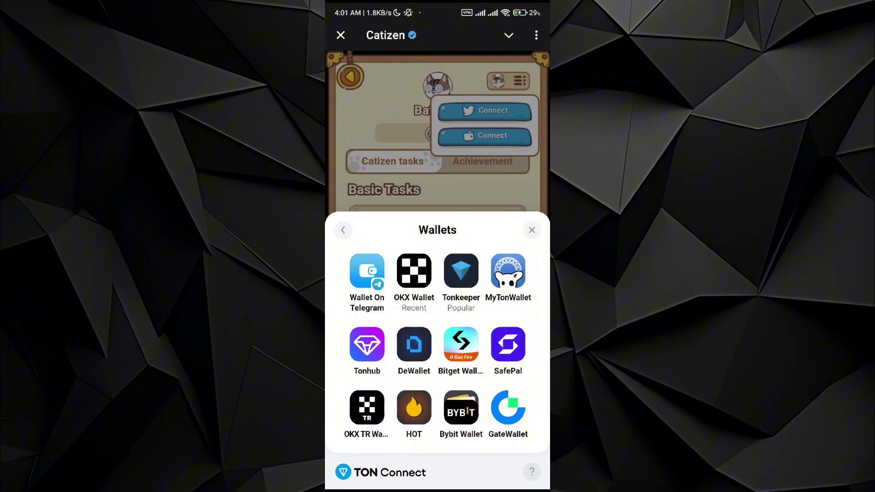